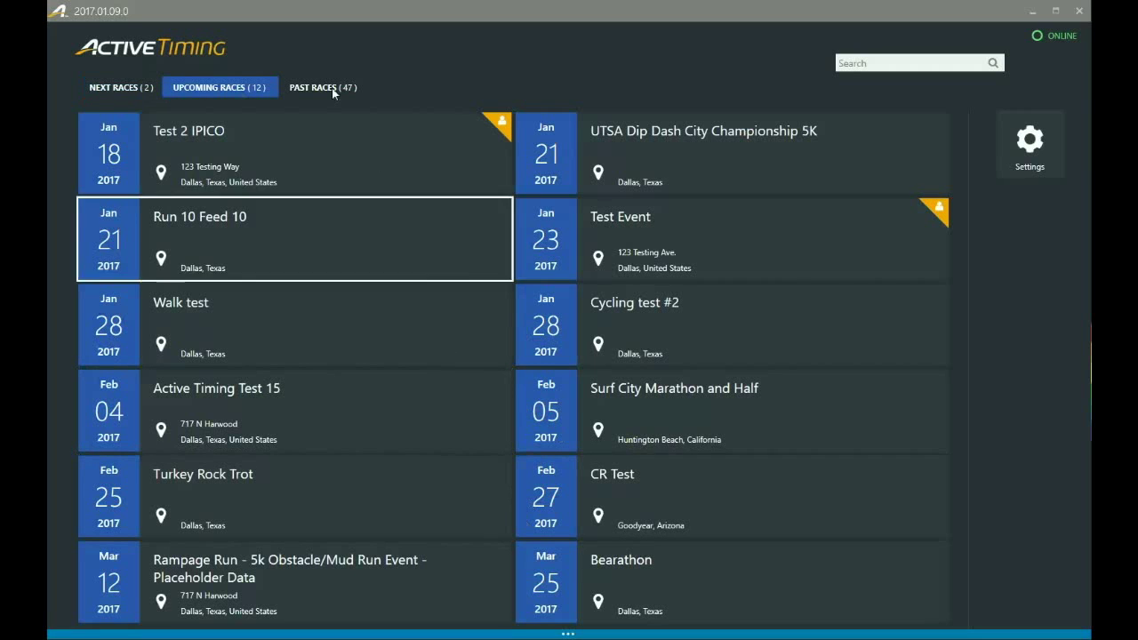
- Look at the Next Races and Upcoming Races lists, then expand the bottom app bar
{"action": "left_click", "coordinate": [106, 89]}
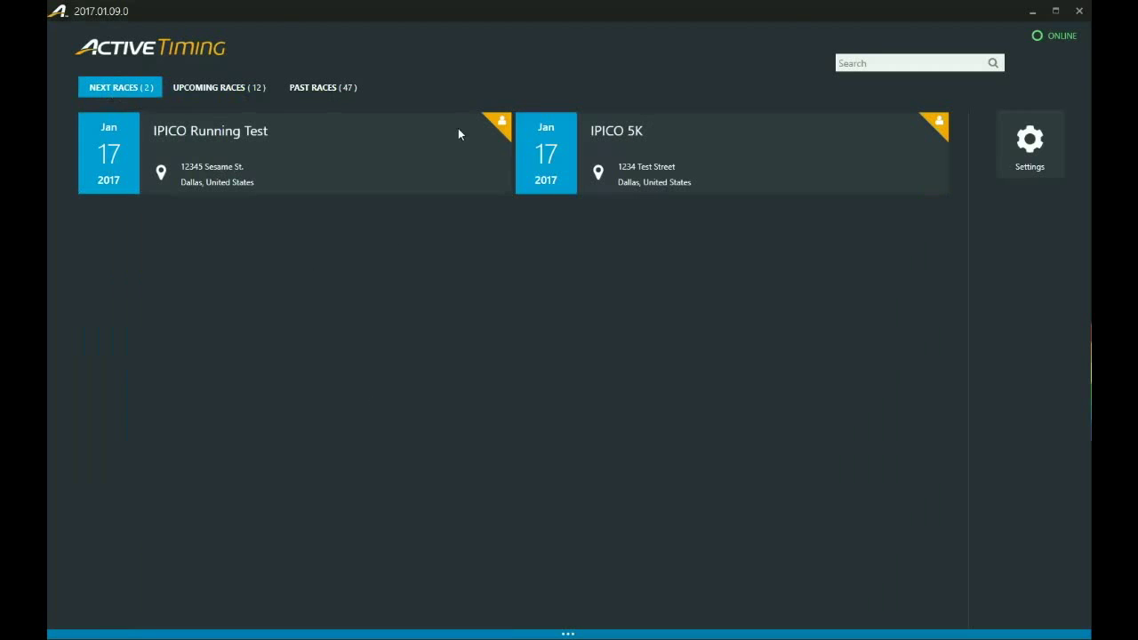
{"action": "left_click", "coordinate": [222, 88]}
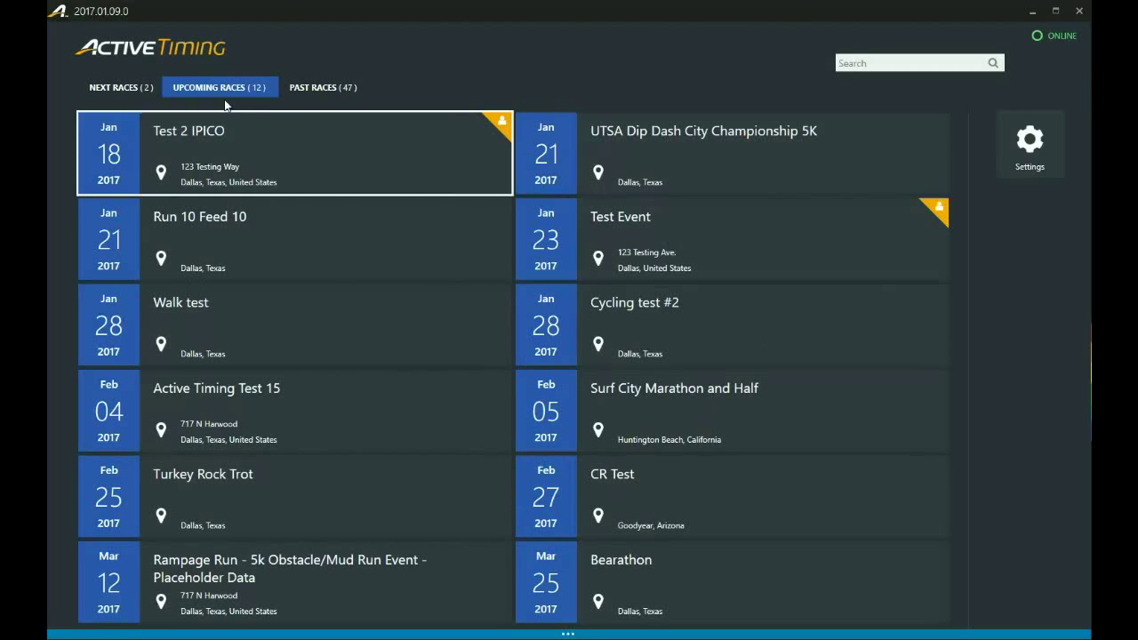
{"action": "left_click", "coordinate": [121, 87]}
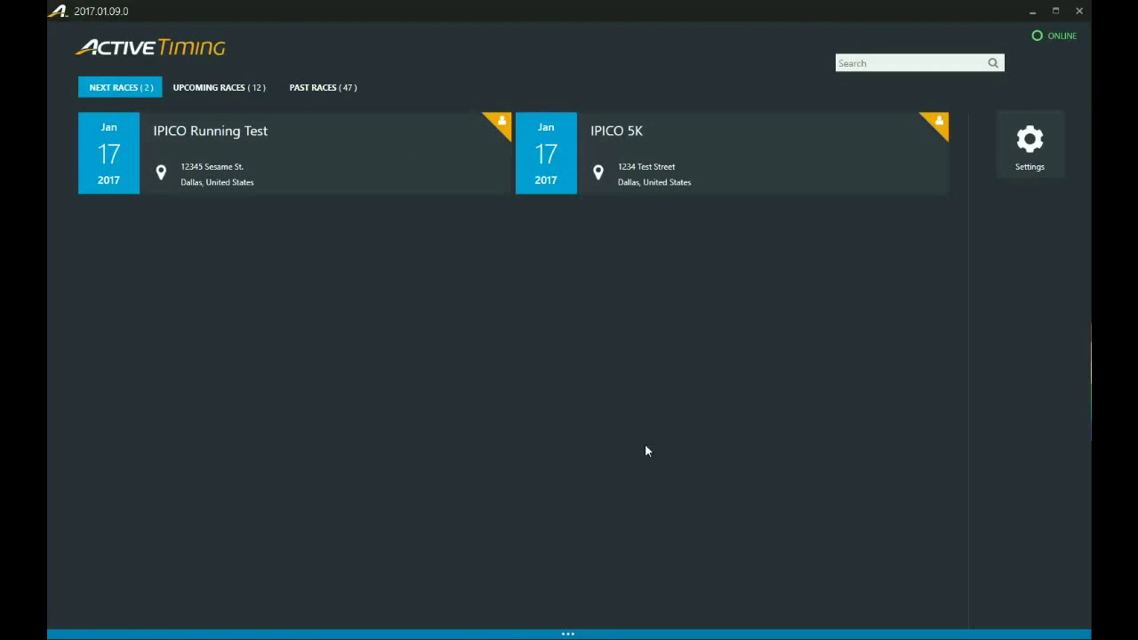
{"action": "left_click", "coordinate": [565, 634]}
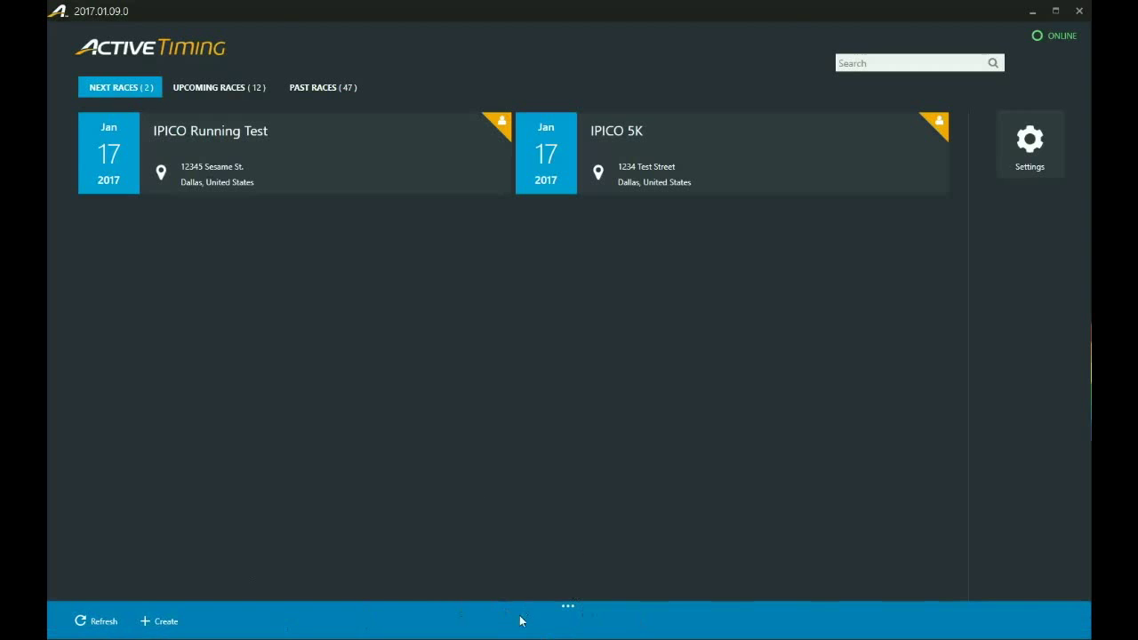
- Start a new event from the app bar's Create command
{"action": "left_click", "coordinate": [570, 609]}
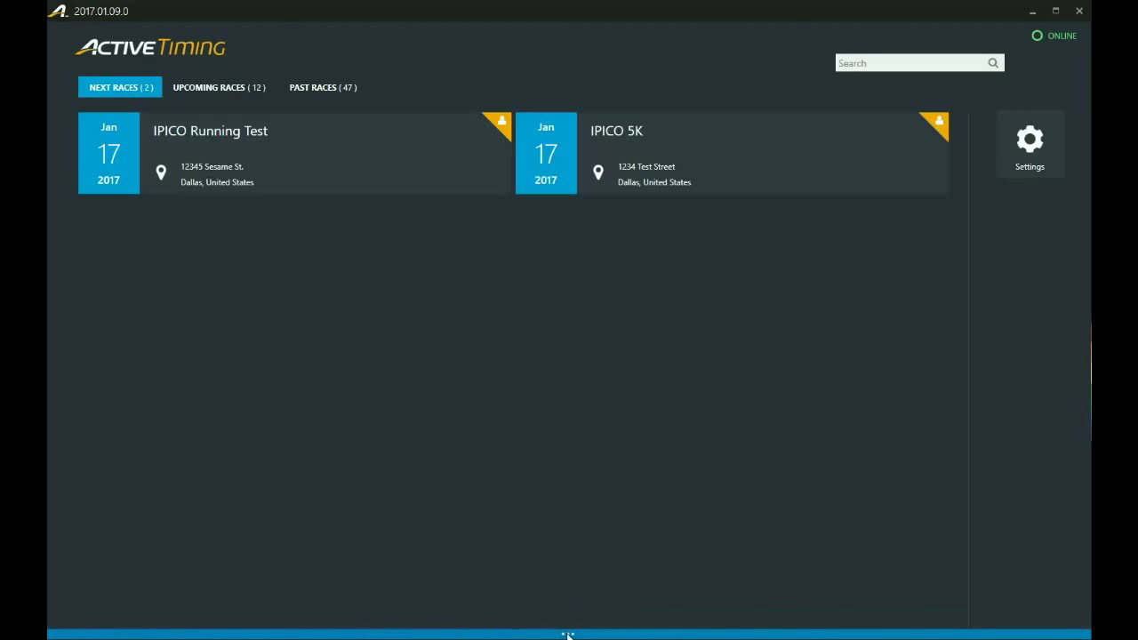
{"action": "left_click", "coordinate": [568, 635]}
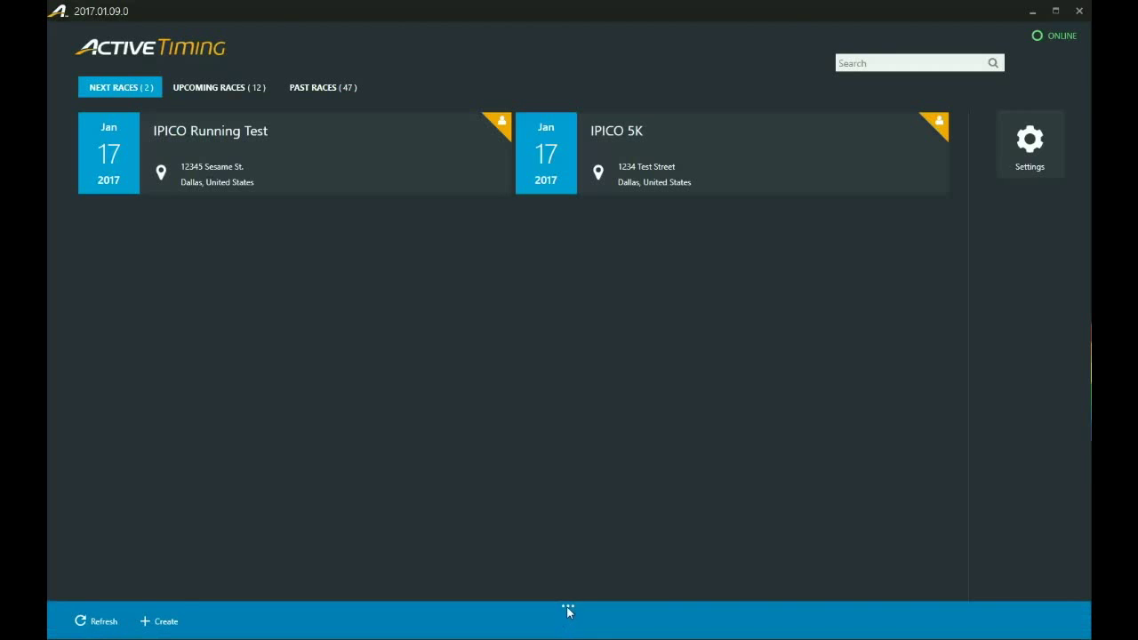
{"action": "left_click", "coordinate": [166, 623]}
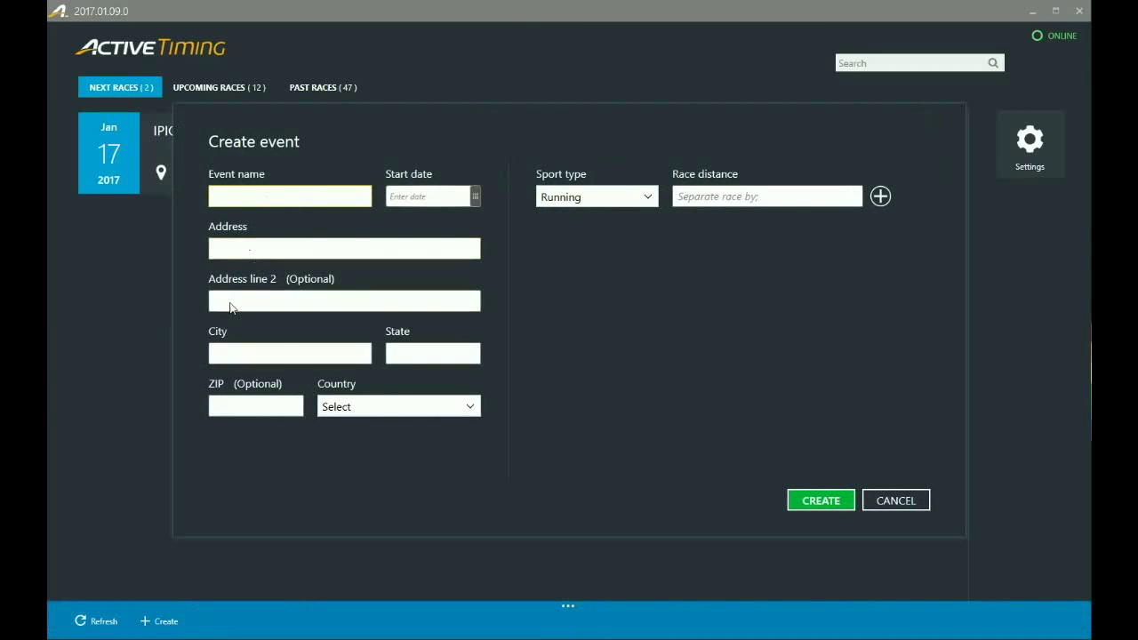
- Set the event's start date to January 18, 2017
{"action": "left_click", "coordinate": [475, 197]}
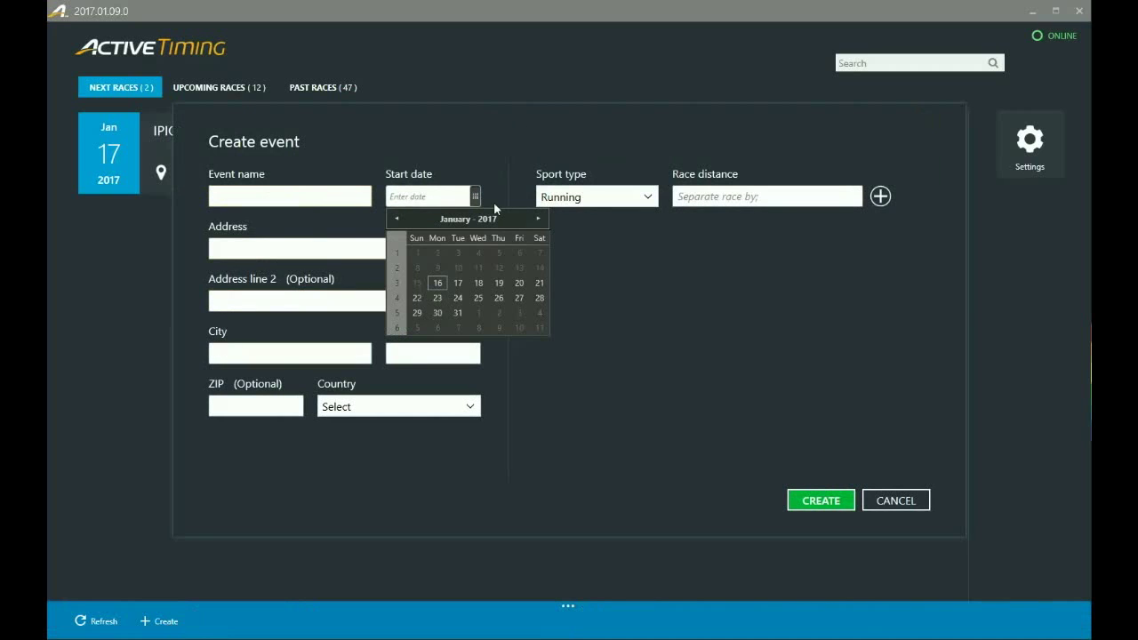
{"action": "left_click", "coordinate": [481, 283]}
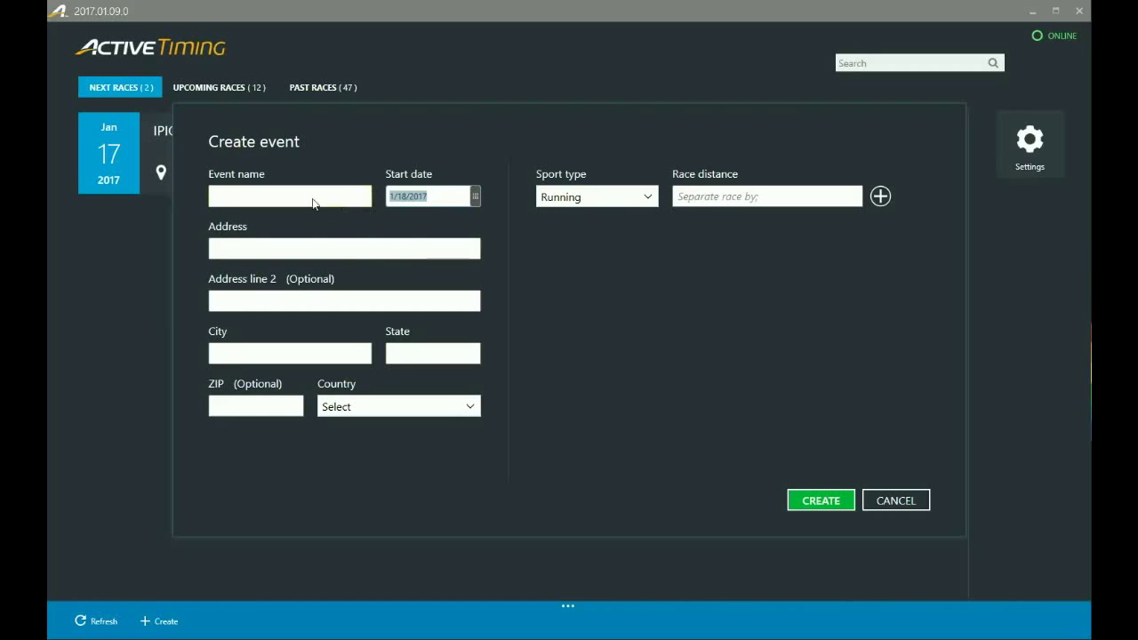
{"action": "left_click", "coordinate": [708, 204]}
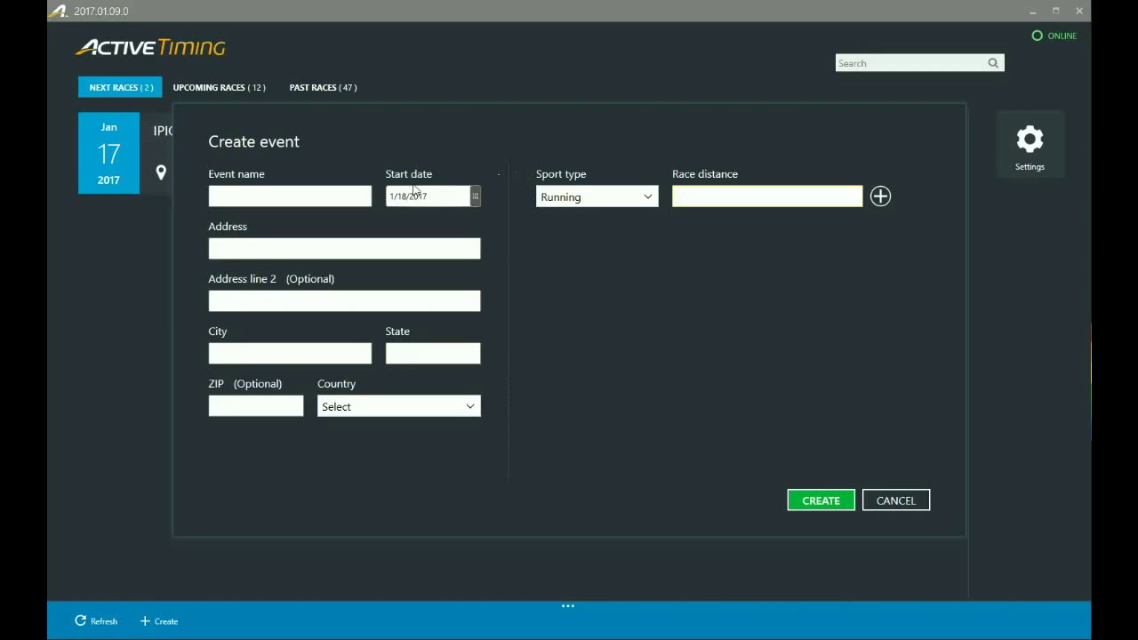
- Name the event 'Test 3'
{"action": "left_click", "coordinate": [282, 199]}
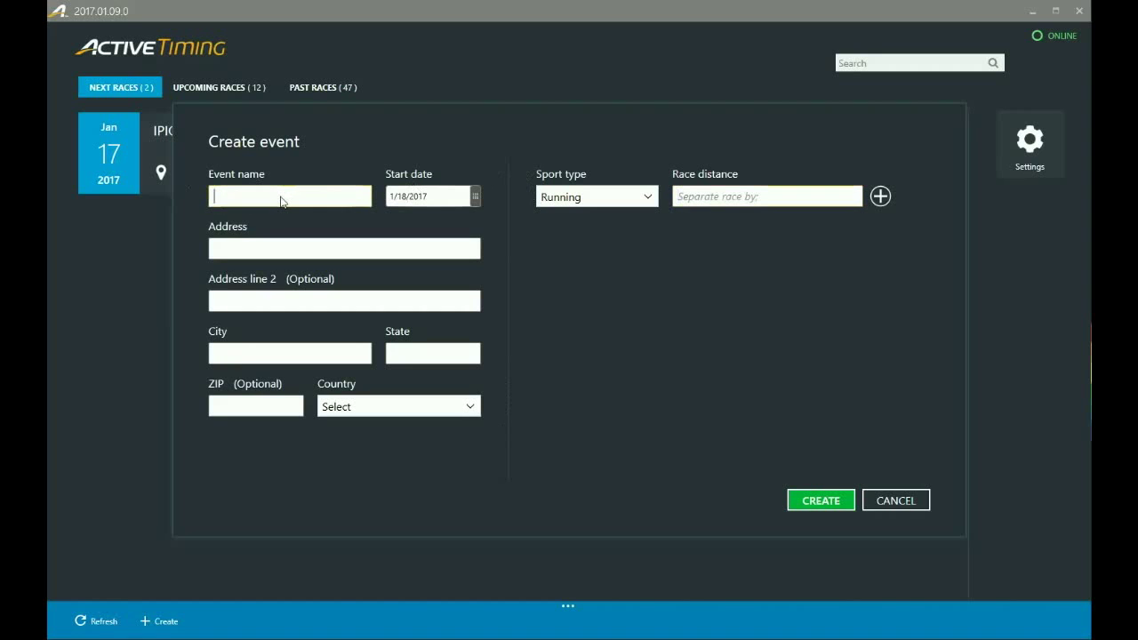
{"action": "type", "text": "Test 2"}
{"action": "key", "text": "Tab"}
{"action": "left_click", "coordinate": [288, 203]}
{"action": "key", "text": "BackSpace"}
{"action": "type", "text": "3"}
- Enter the venue's street address, city Dallas, state TX and ZIP code
{"action": "left_click", "coordinate": [275, 253]}
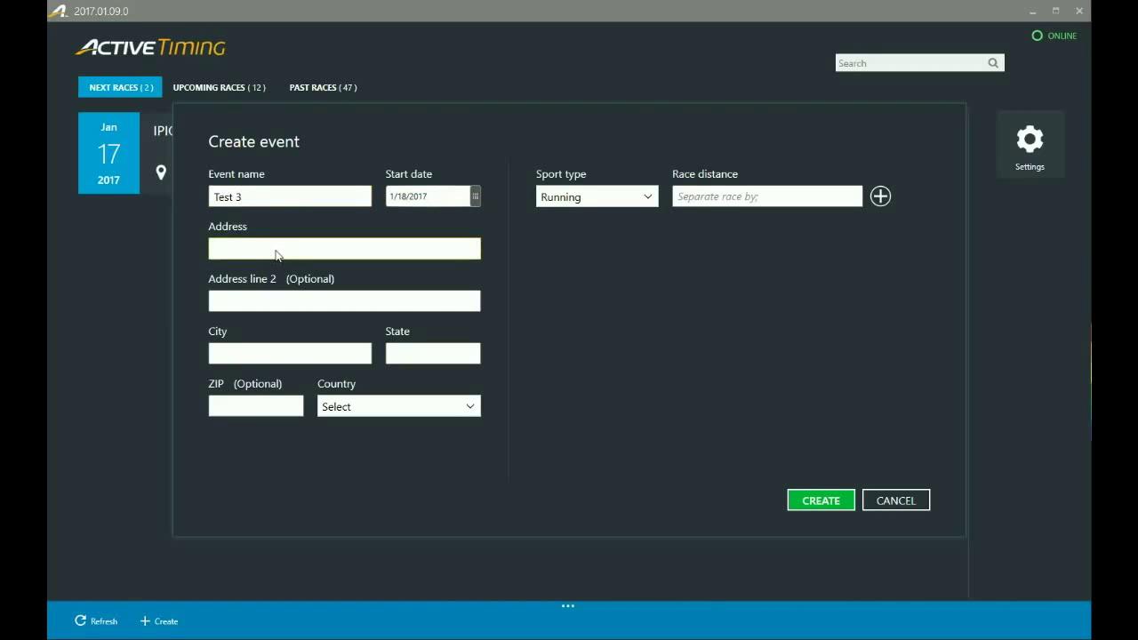
{"action": "type", "text": "321 Testing"}
{"action": "key", "text": "Tab"}
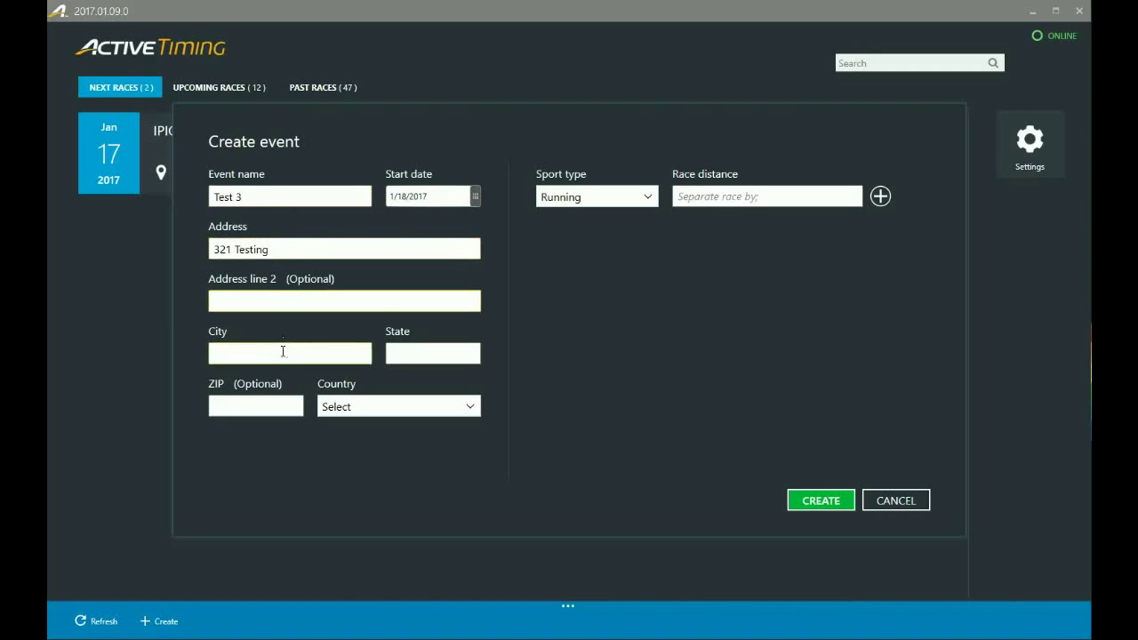
{"action": "left_click", "coordinate": [282, 351]}
{"action": "type", "text": "Dallas"}
{"action": "key", "text": "Tab"}
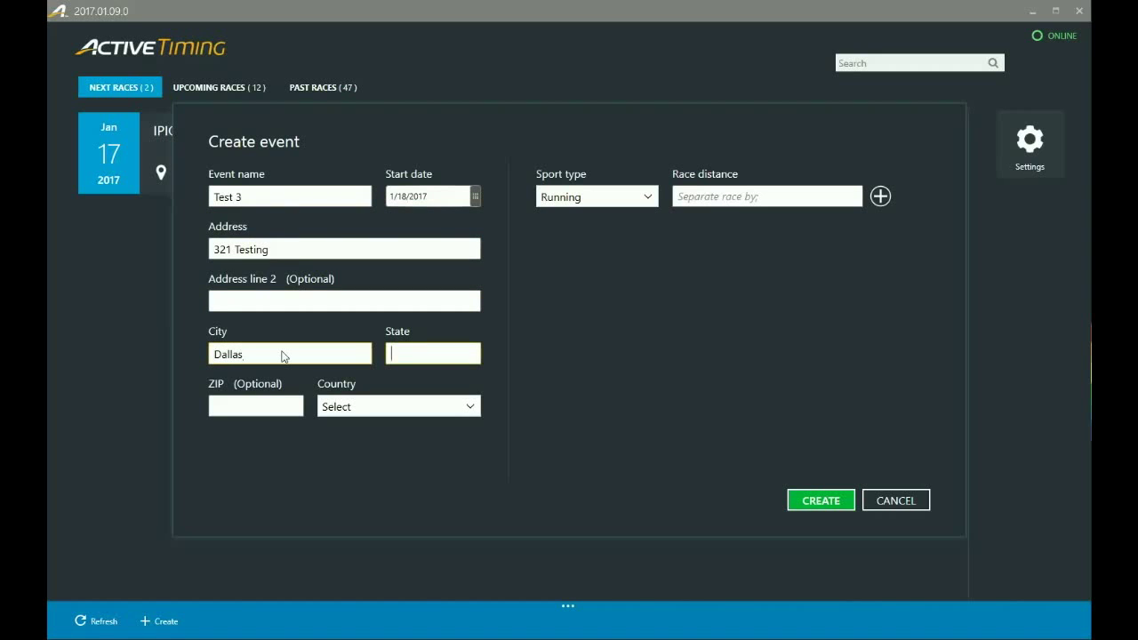
{"action": "type", "text": "TX"}
{"action": "key", "text": "Tab"}
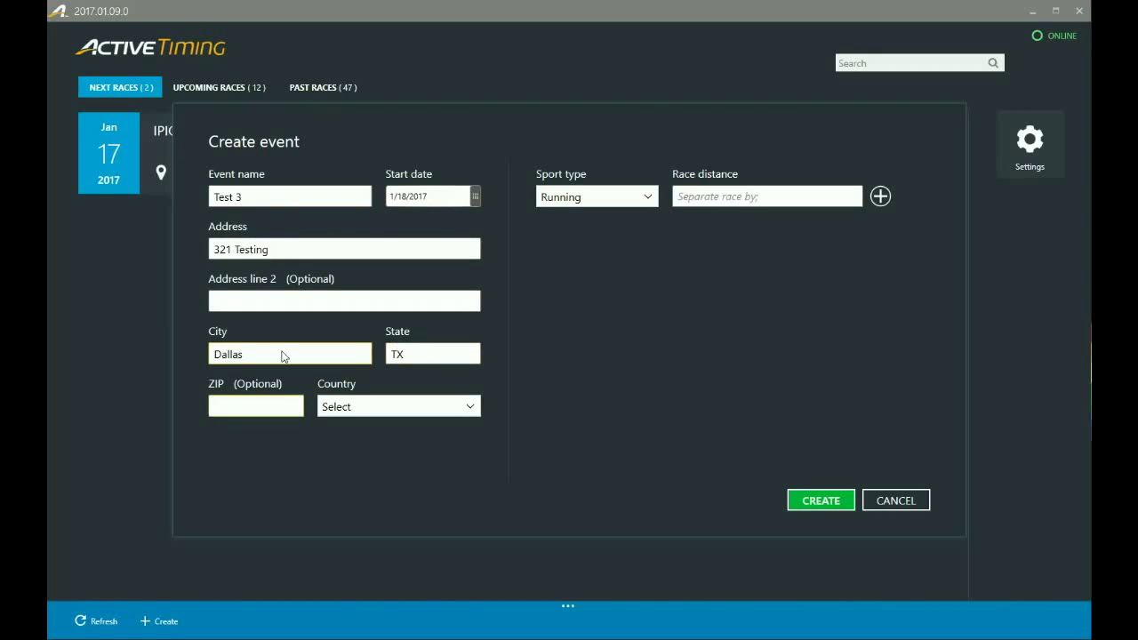
{"action": "type", "text": "75223"}
{"action": "key", "text": "Tab"}
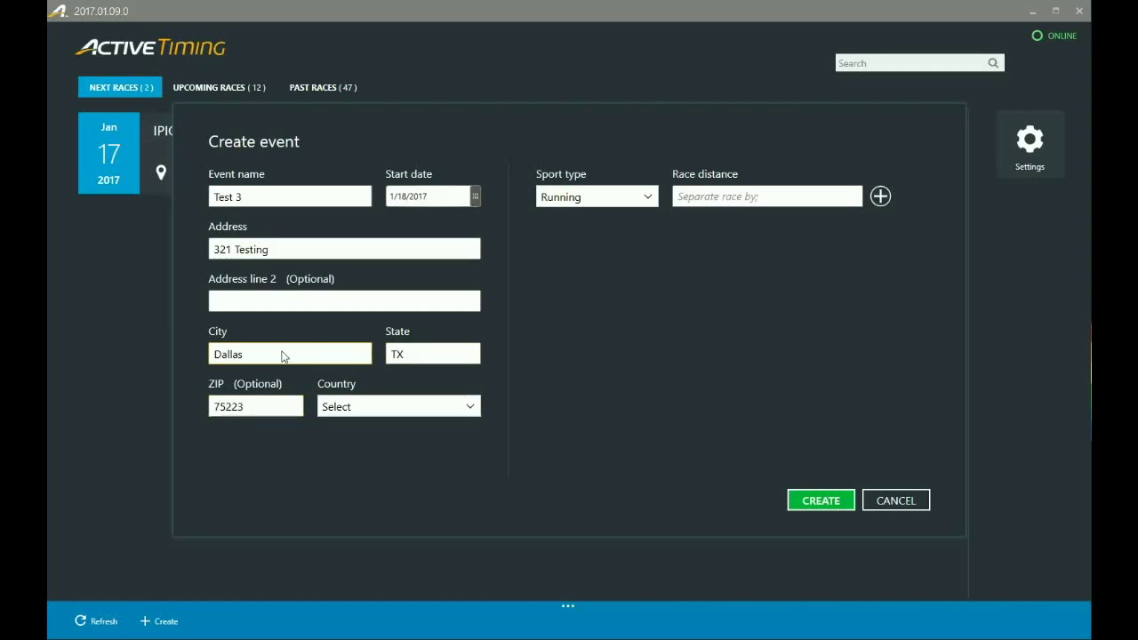
{"action": "left_click", "coordinate": [360, 405]}
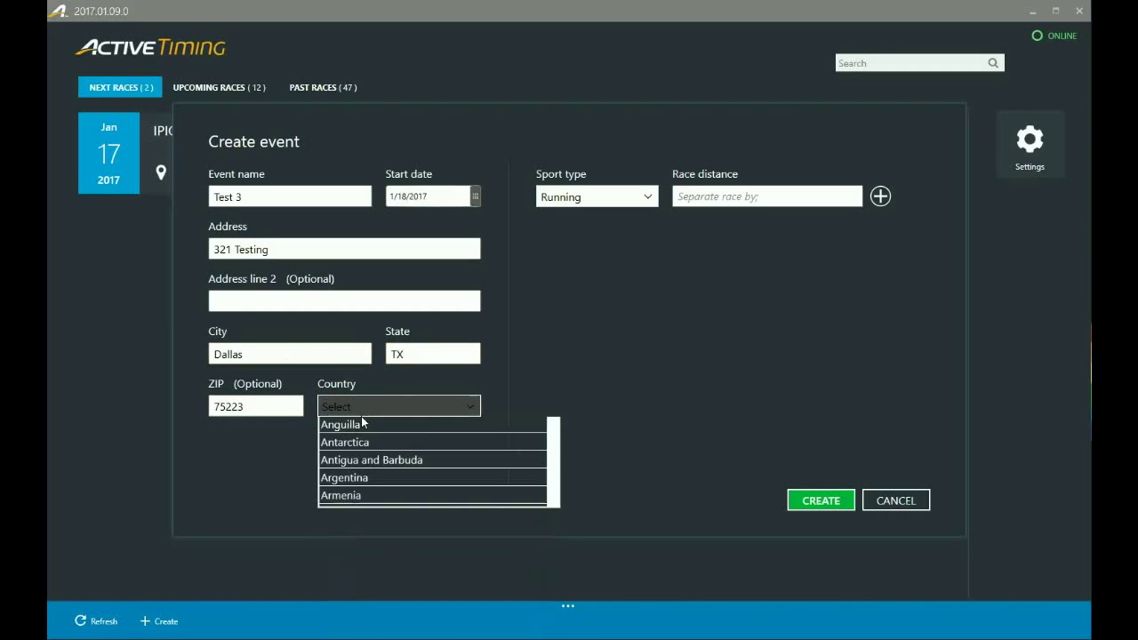
- Set country to United States and state to Texas, keeping Running as sport type
{"action": "left_click", "coordinate": [360, 445]}
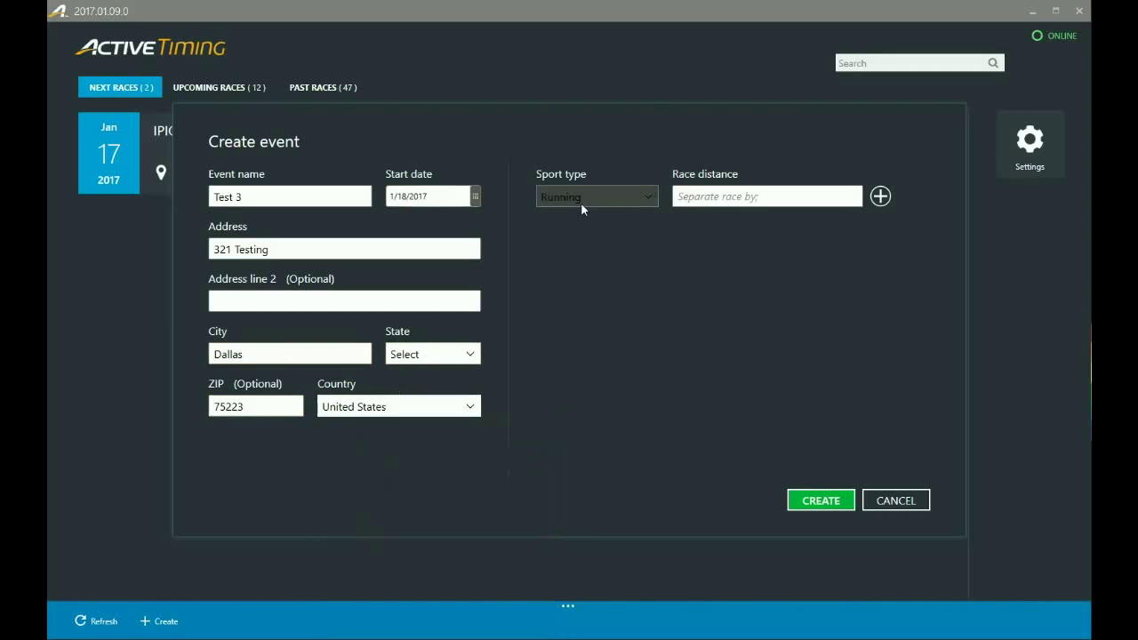
{"action": "left_click", "coordinate": [438, 355]}
{"action": "scroll", "coordinate": [501, 545], "scroll_direction": "down", "scroll_amount": 7}
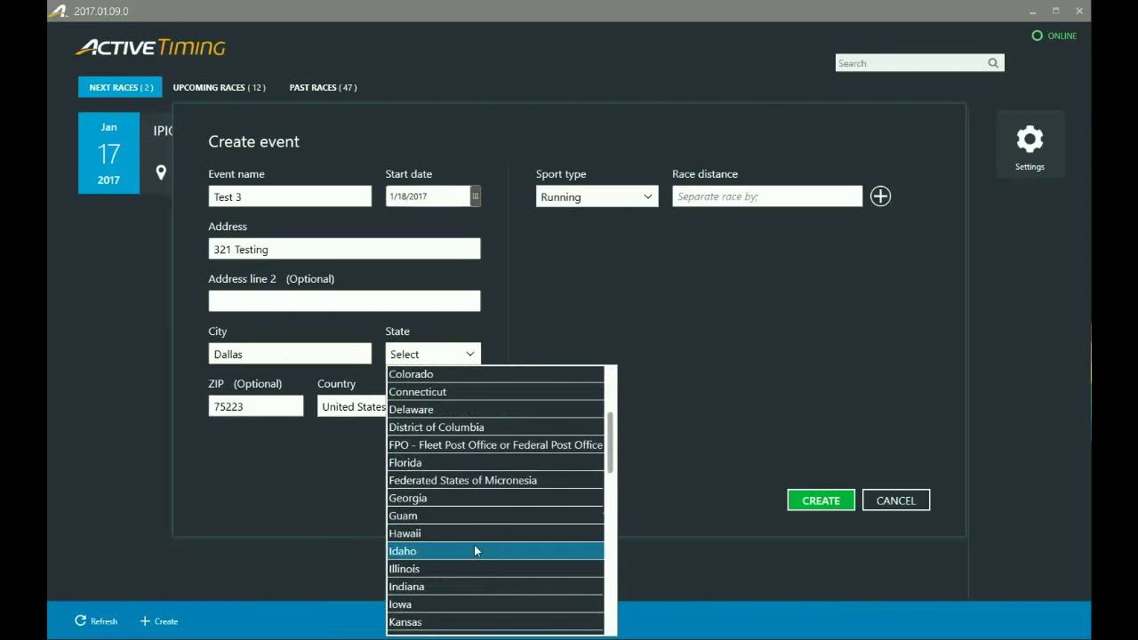
{"action": "scroll", "coordinate": [467, 549], "scroll_direction": "down", "scroll_amount": 9}
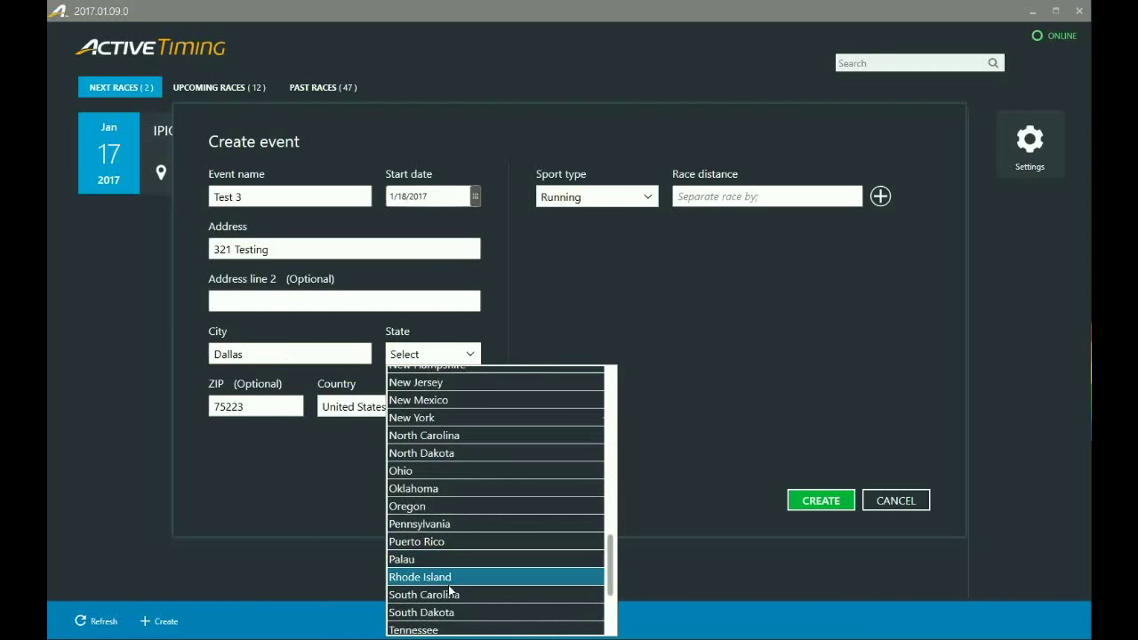
{"action": "left_click", "coordinate": [443, 518]}
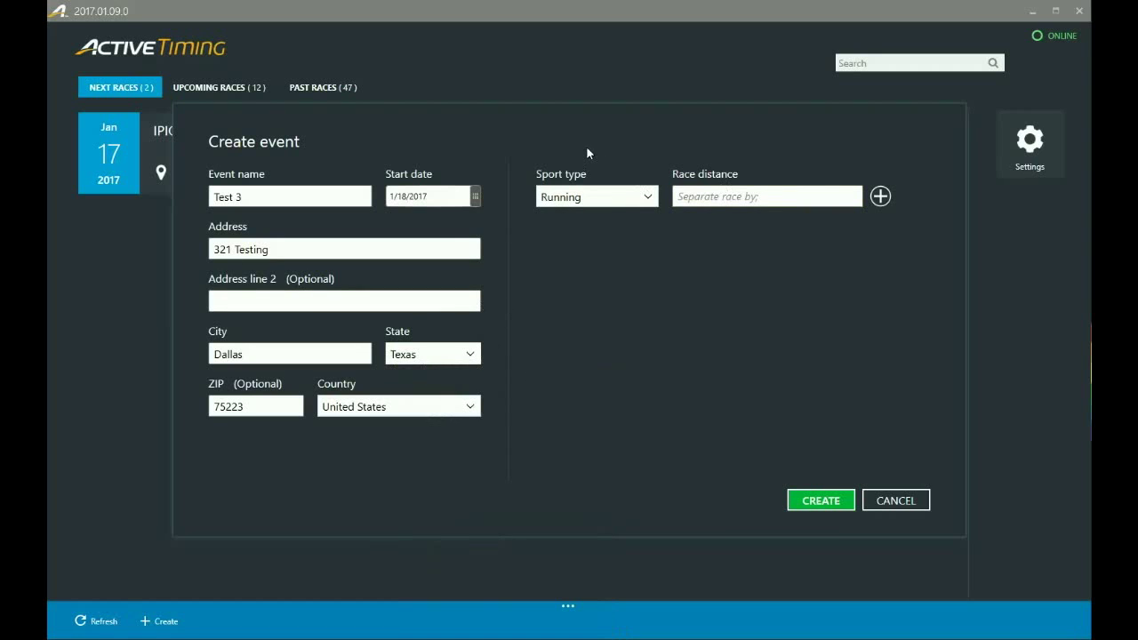
{"action": "left_click", "coordinate": [590, 198]}
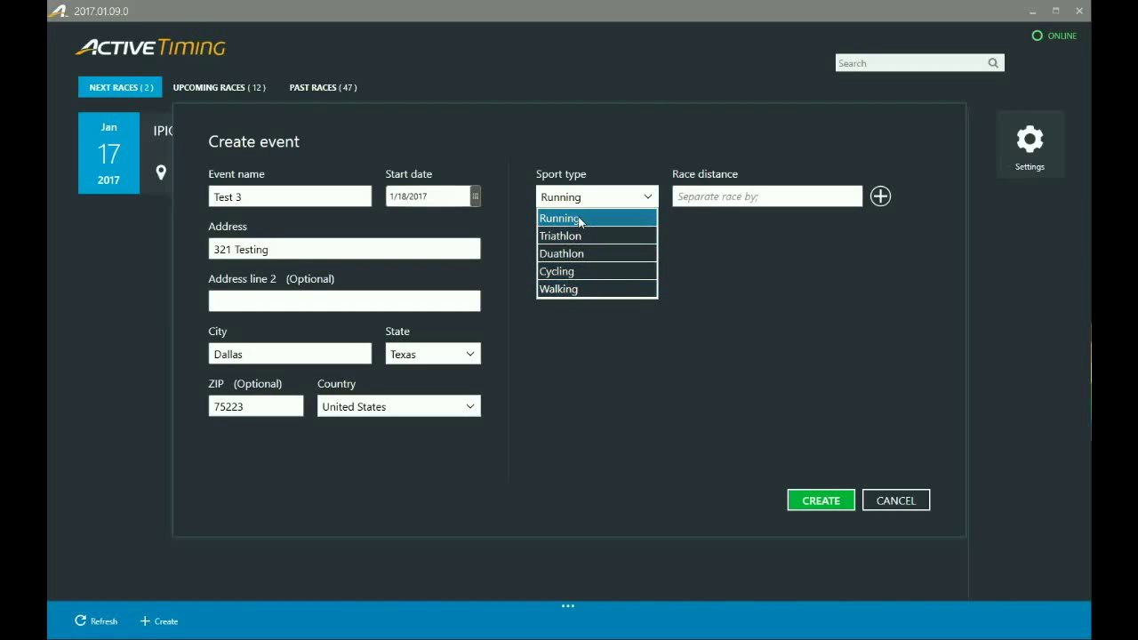
{"action": "left_click", "coordinate": [579, 219]}
- Enter race distances 5K;10K;3Mile for the Running sport
{"action": "left_click", "coordinate": [745, 196]}
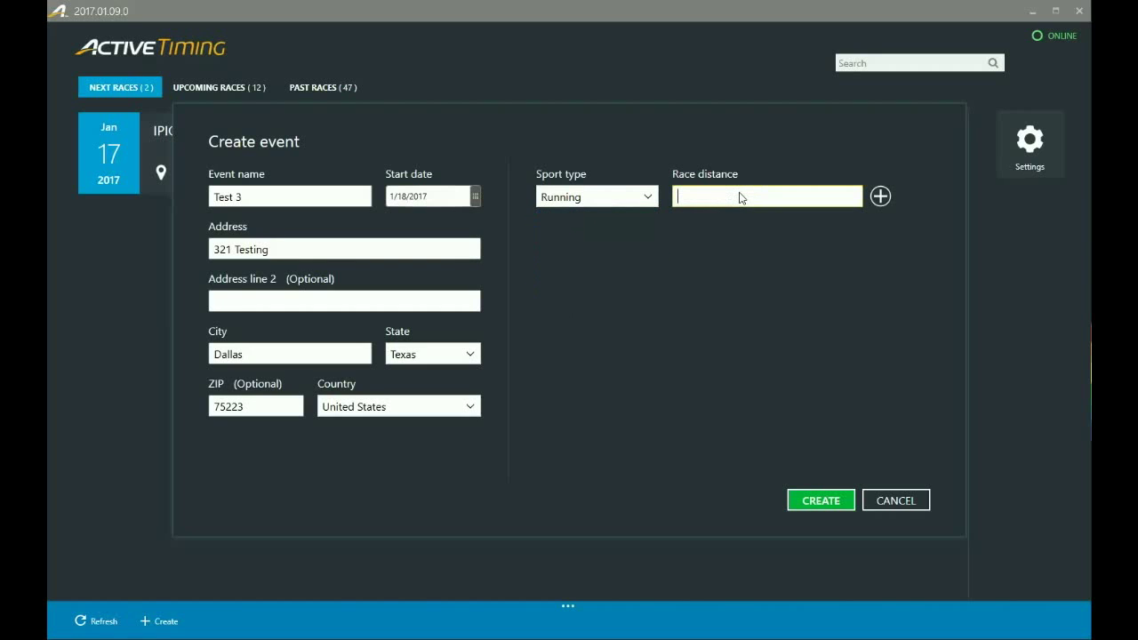
{"action": "type", "text": "5K"}
{"action": "type", "text": ";10K"}
{"action": "type", "text": ";3Mile"}
- Add a second sport and distance row, then remove it again
{"action": "left_click", "coordinate": [881, 197]}
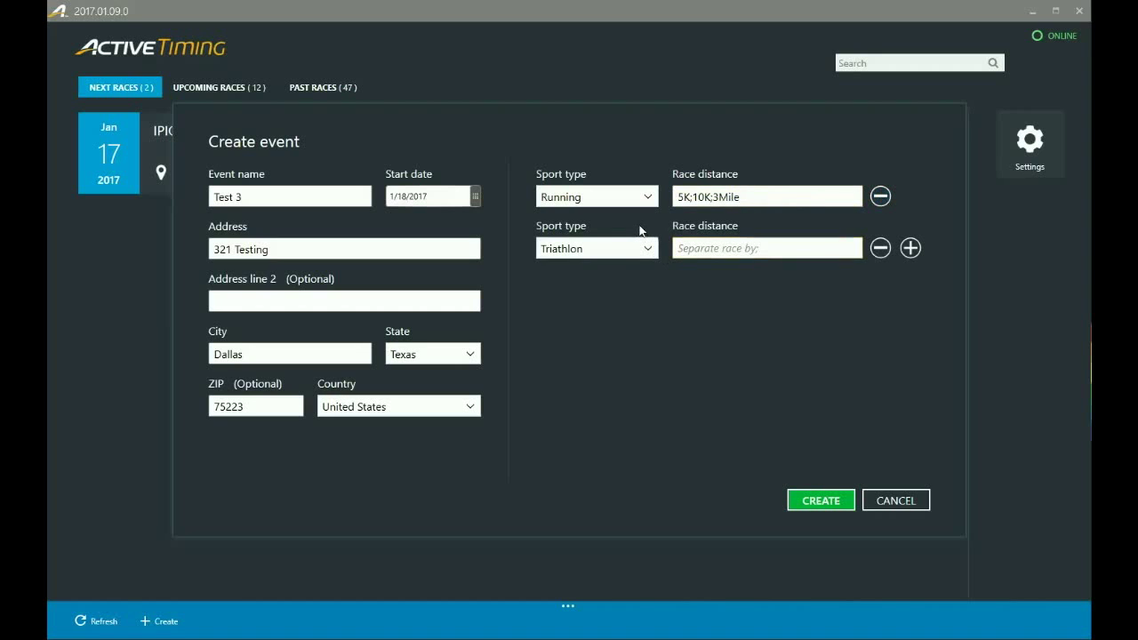
{"action": "left_click", "coordinate": [648, 250]}
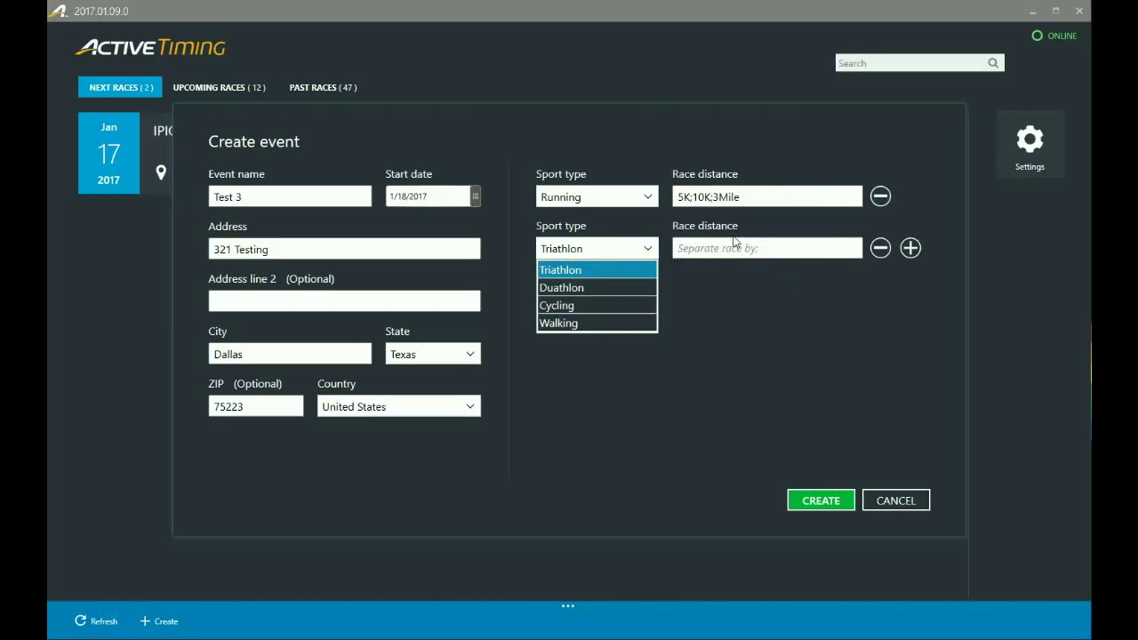
{"action": "left_click", "coordinate": [734, 364]}
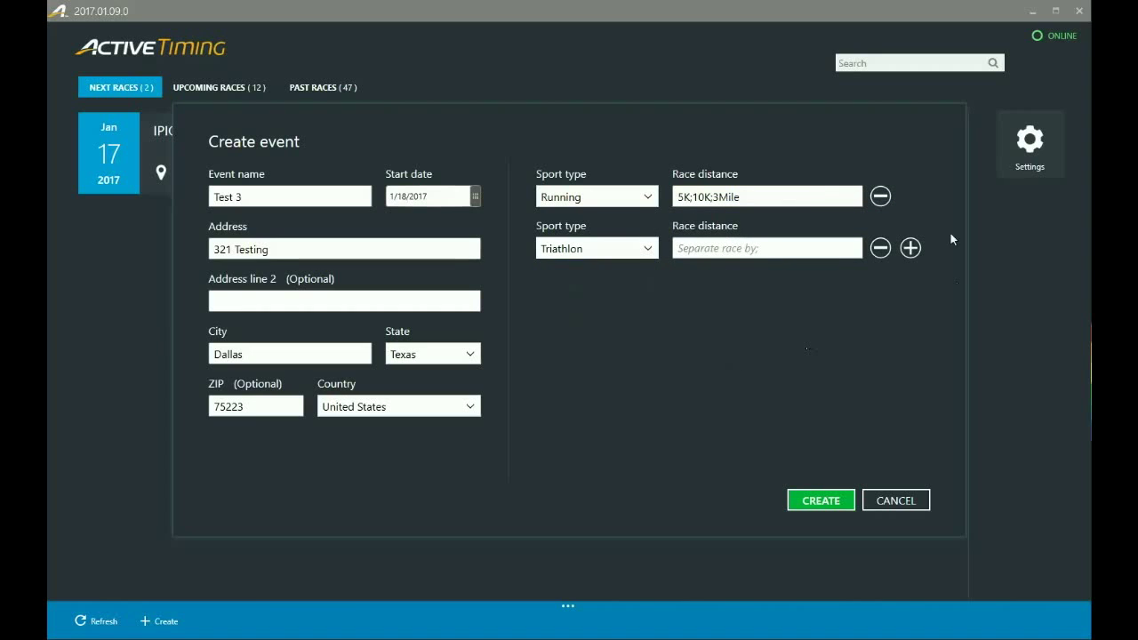
{"action": "left_click", "coordinate": [880, 249]}
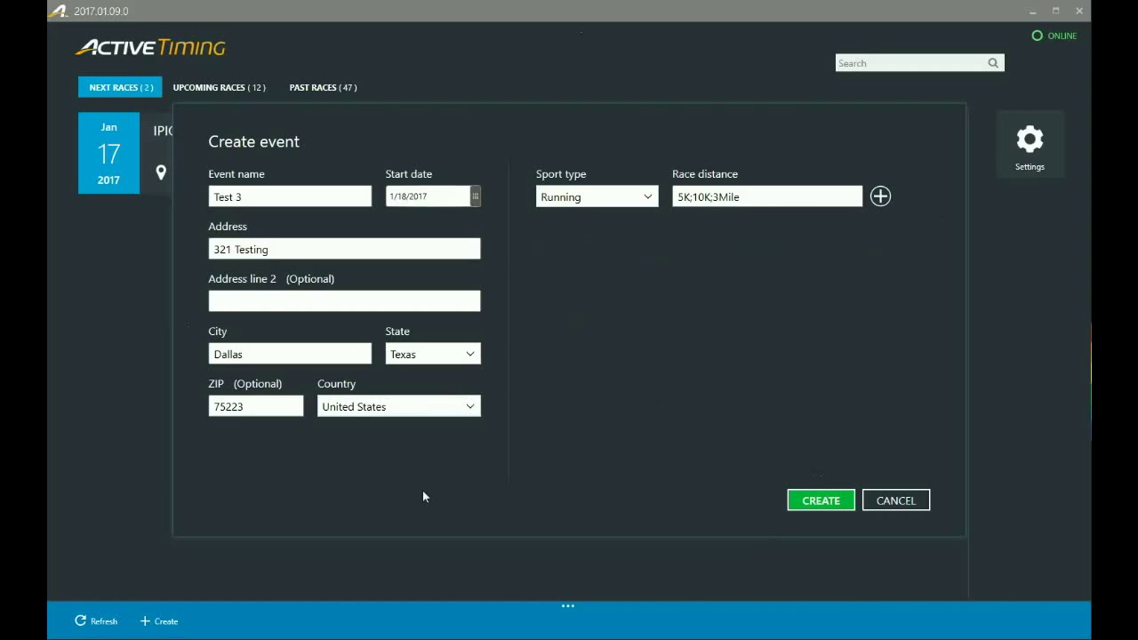
- Create the Test 3 event, then view the Upcoming and Past Races lists
{"action": "left_click", "coordinate": [814, 504]}
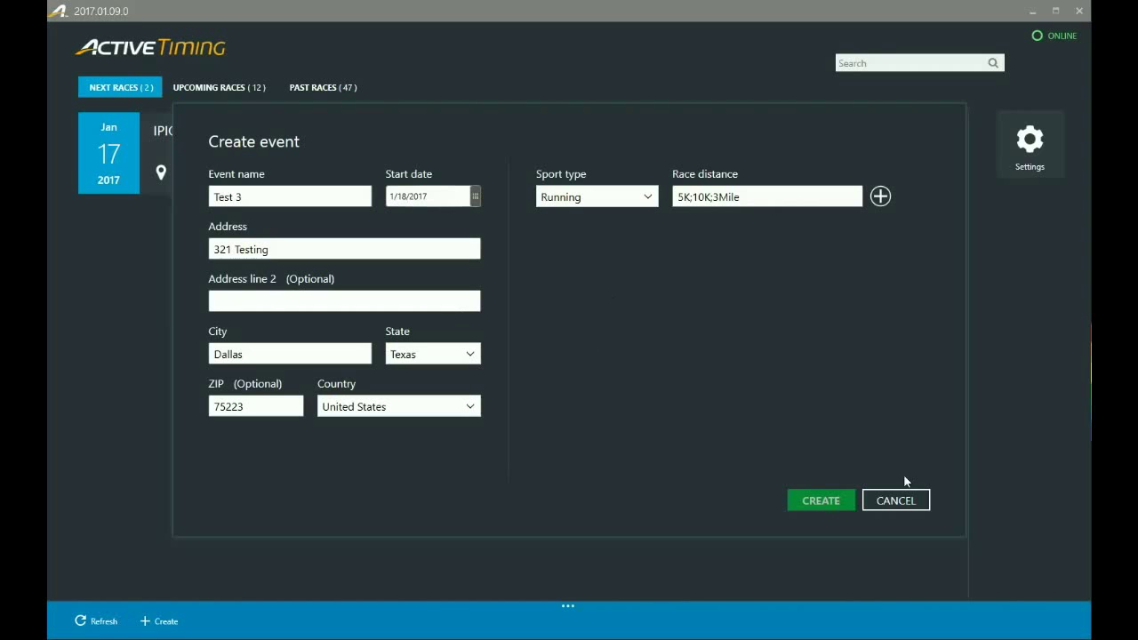
{"action": "left_click", "coordinate": [839, 500]}
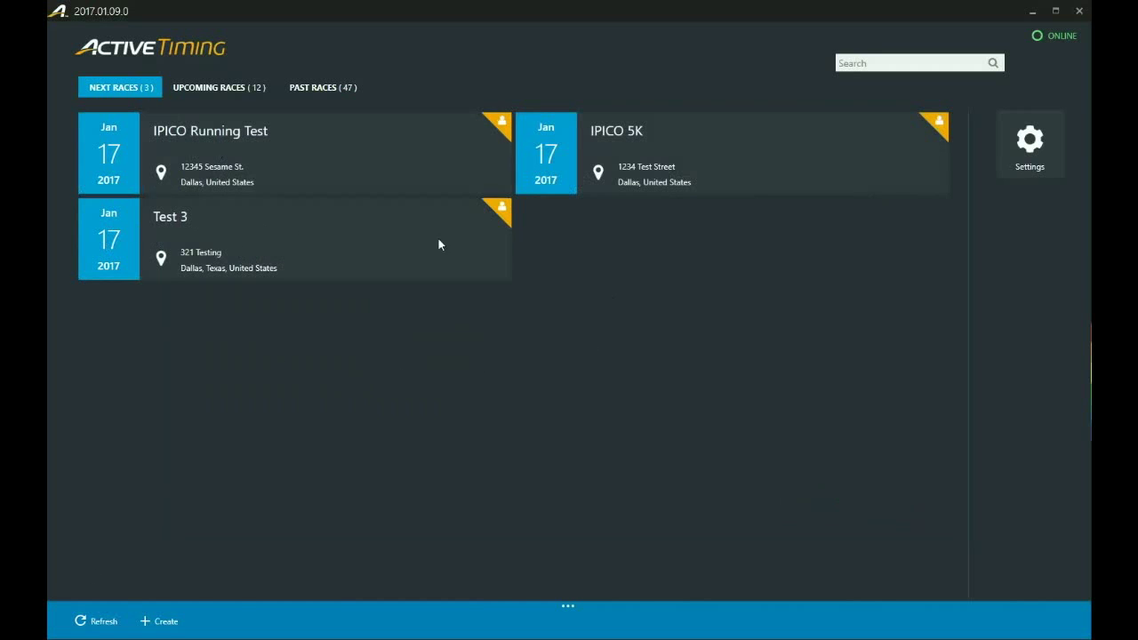
{"action": "left_click", "coordinate": [218, 87]}
{"action": "left_click", "coordinate": [308, 87]}
- Refresh the lists, check Test 3 among 13 Upcoming Races, then return to Next Races
{"action": "left_click", "coordinate": [152, 87]}
{"action": "left_click", "coordinate": [97, 622]}
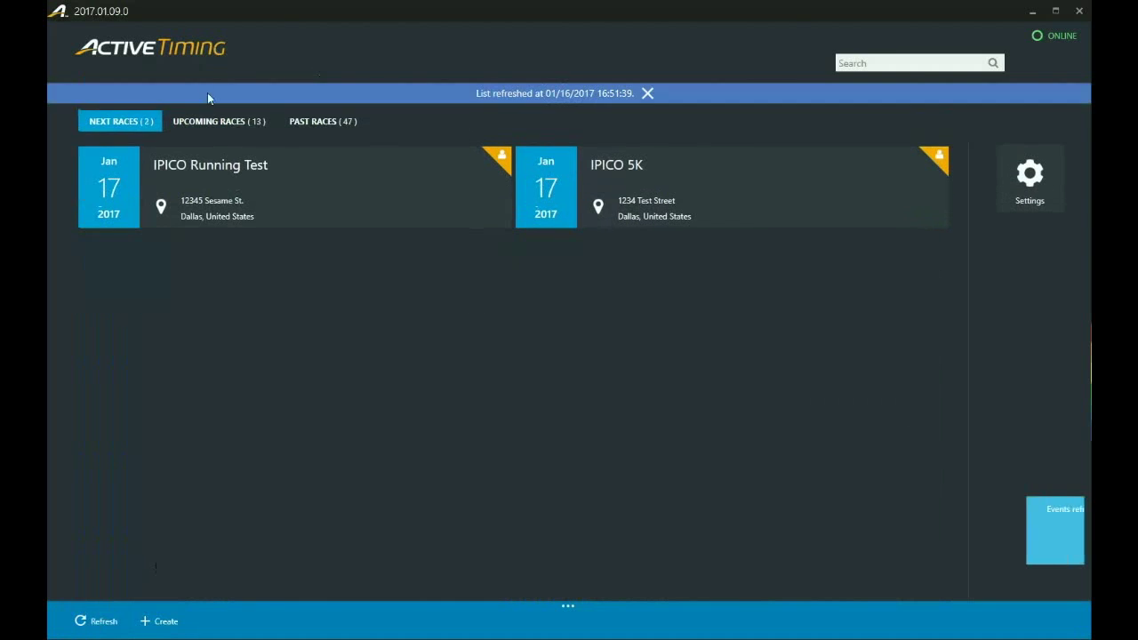
{"action": "left_click", "coordinate": [200, 122]}
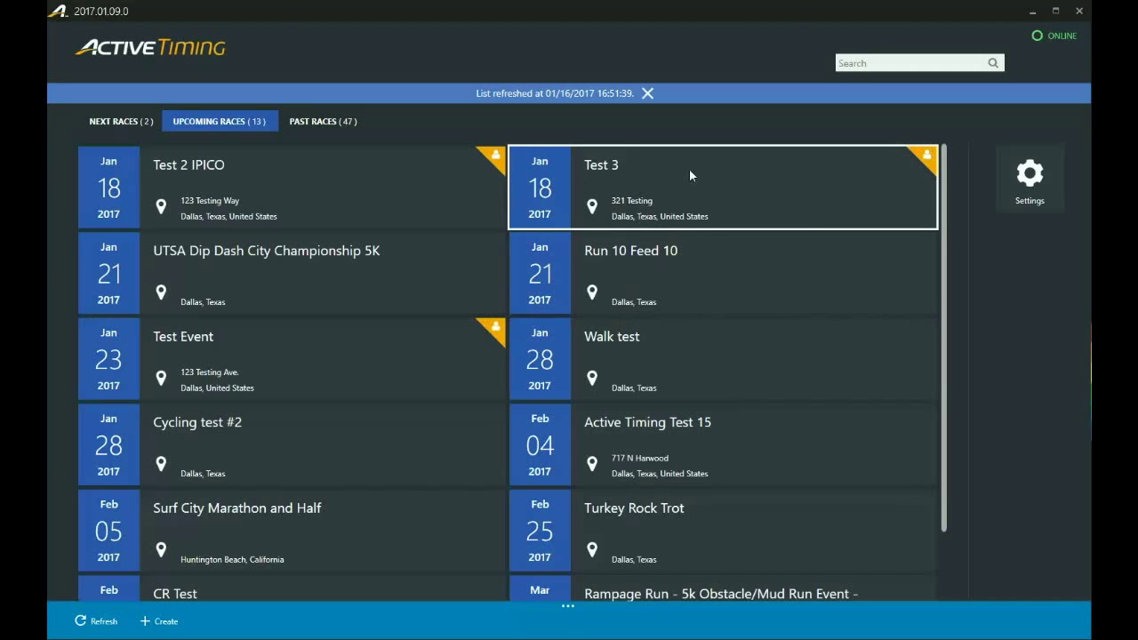
{"action": "left_click", "coordinate": [672, 176]}
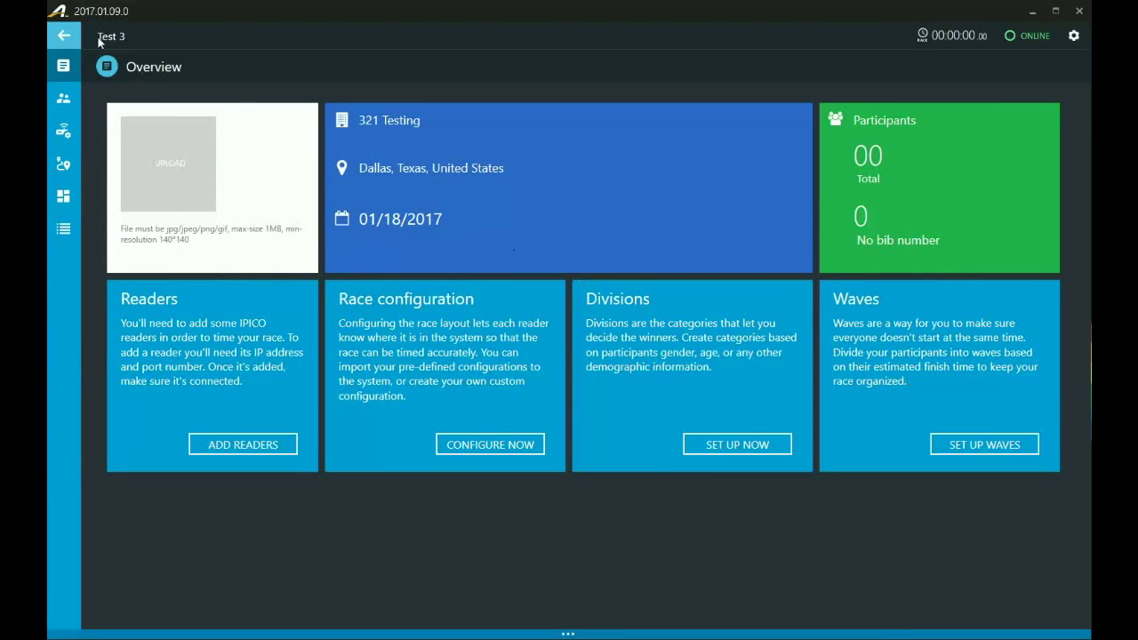
{"action": "left_click", "coordinate": [70, 39]}
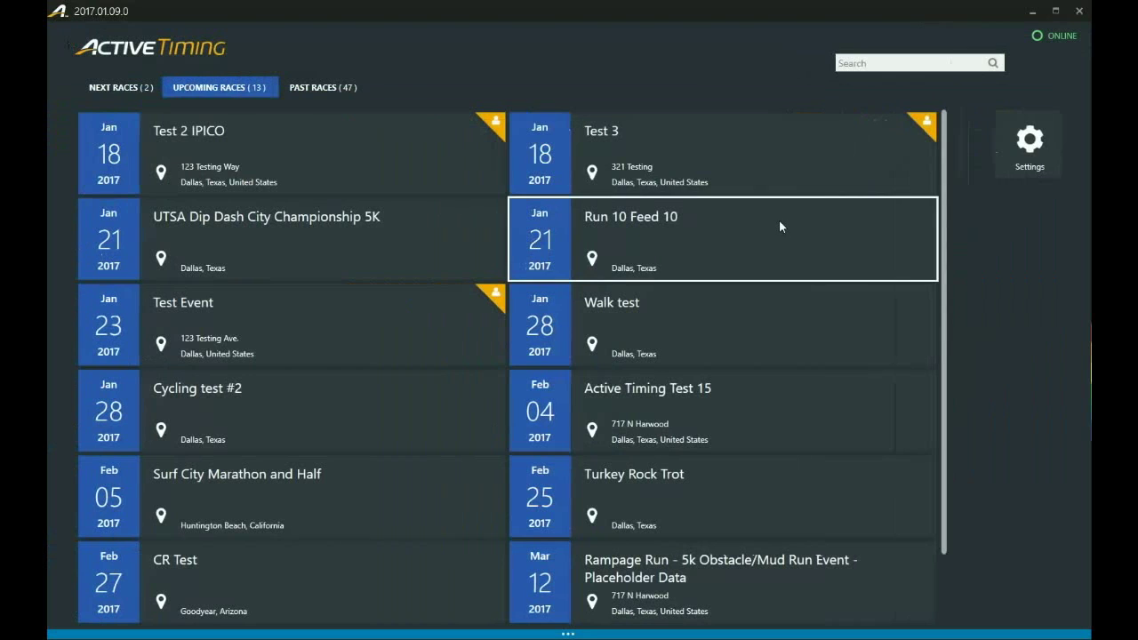
{"action": "left_click", "coordinate": [120, 87]}
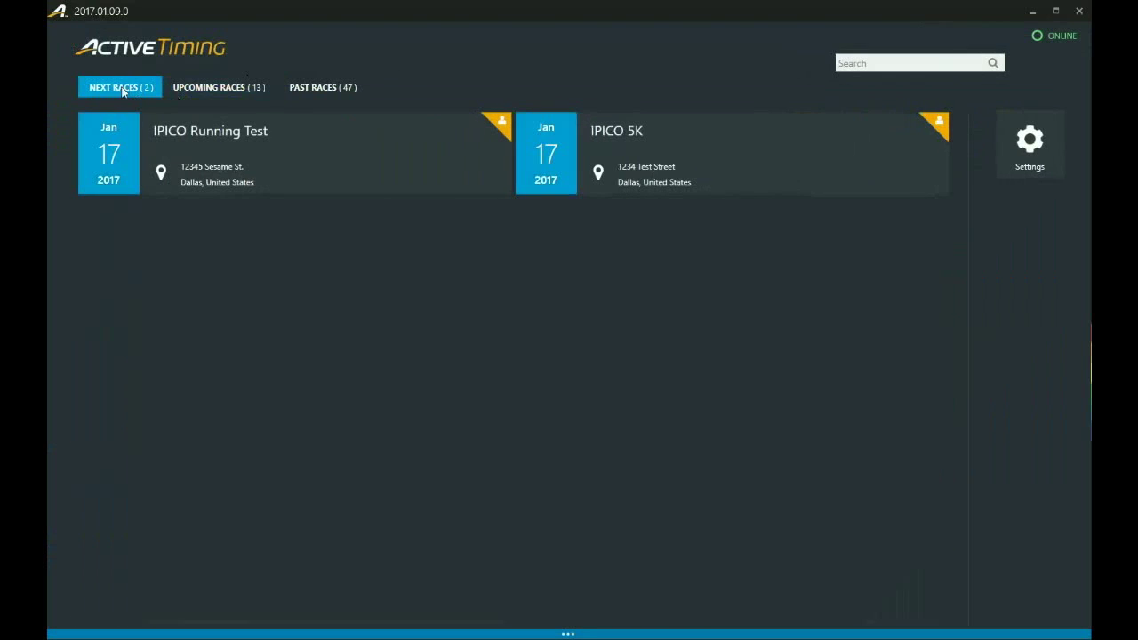